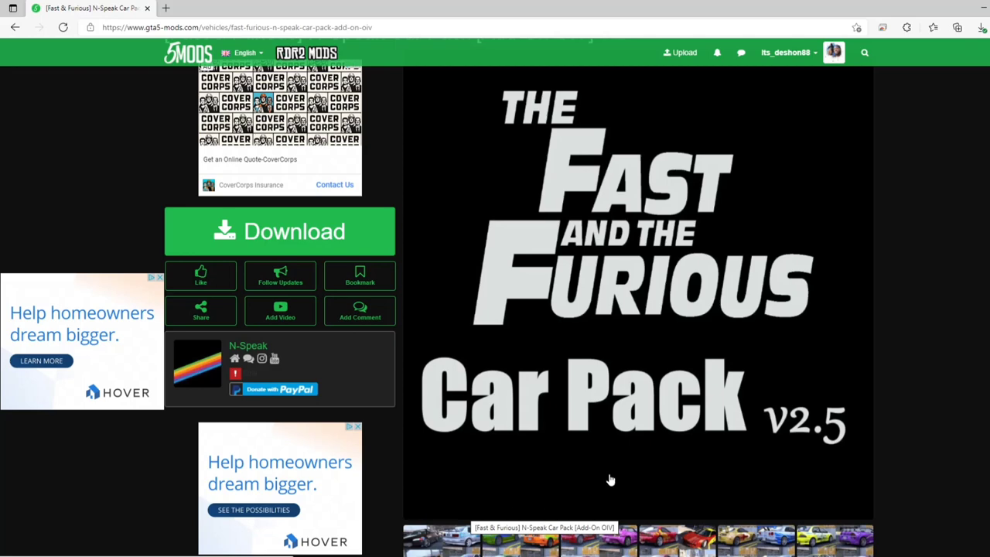
Step: Scroll down the N-Speak Car Pack page to its screenshot gallery
scroll(610, 478, "down", 2)
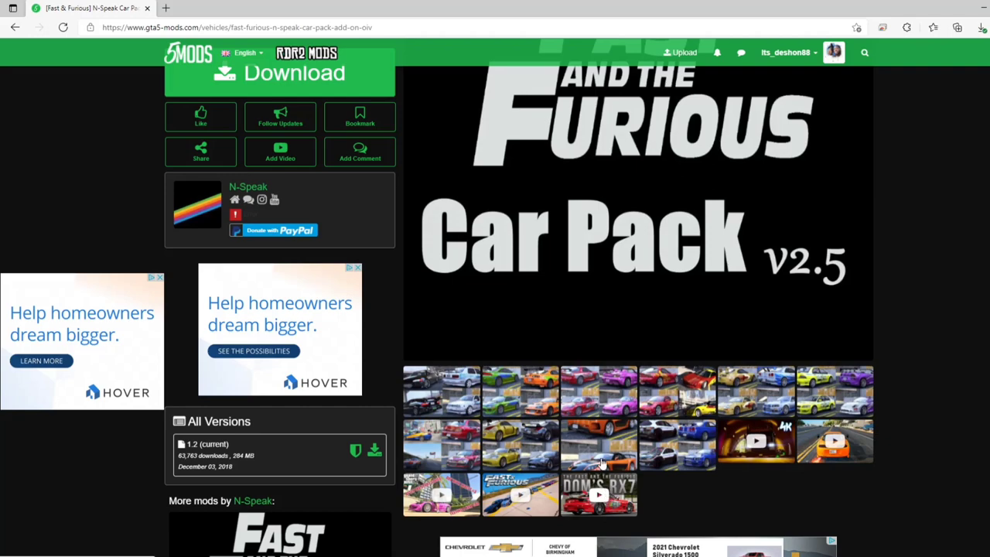
Step: Enlarge a car screenshot and step forward to the Supra and Skyline images
left_click(451, 402)
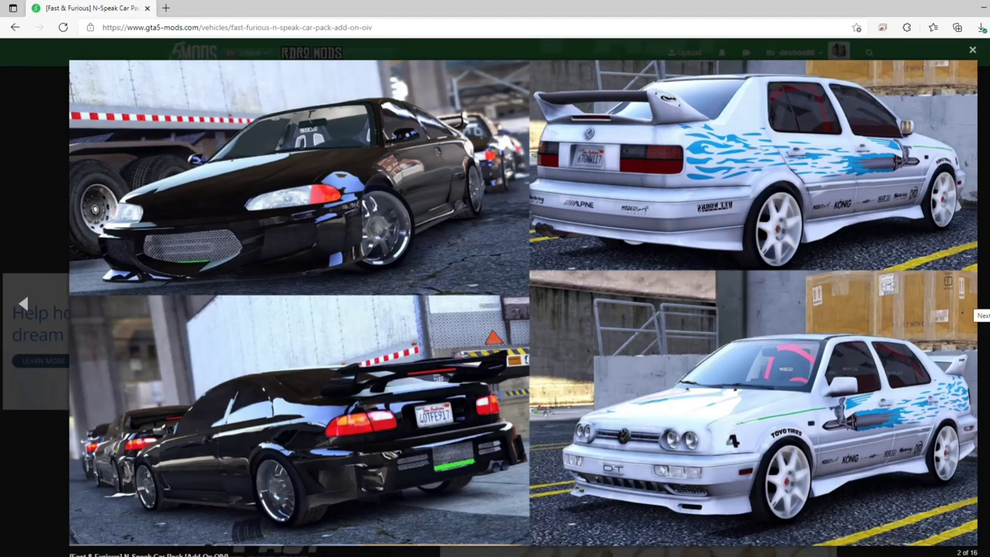
left_click(976, 303)
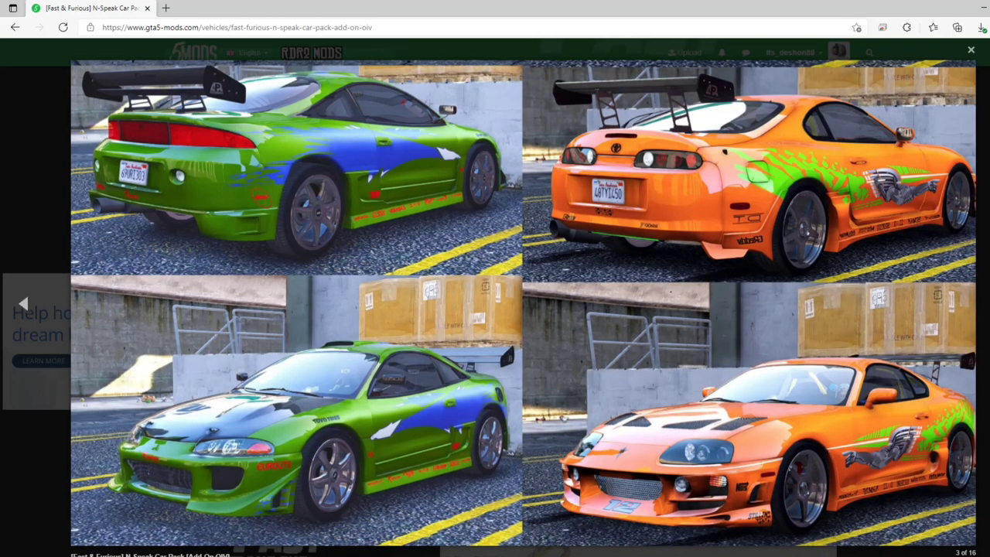
key("Right")
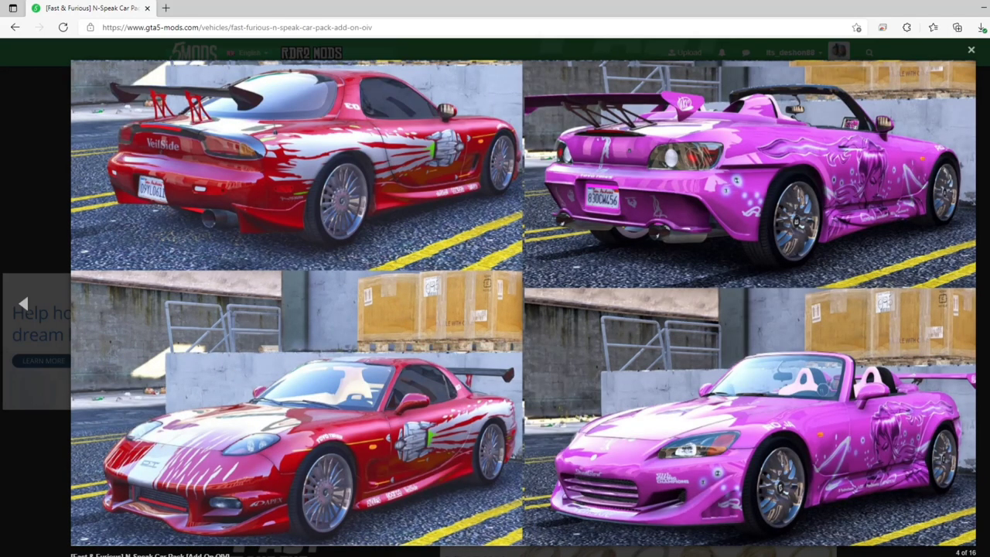
key("Right")
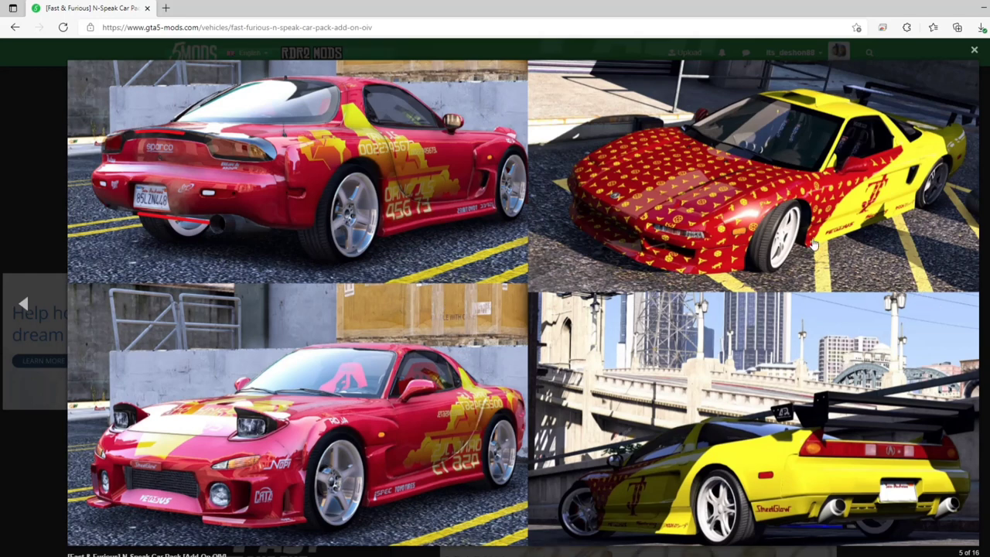
key("Right")
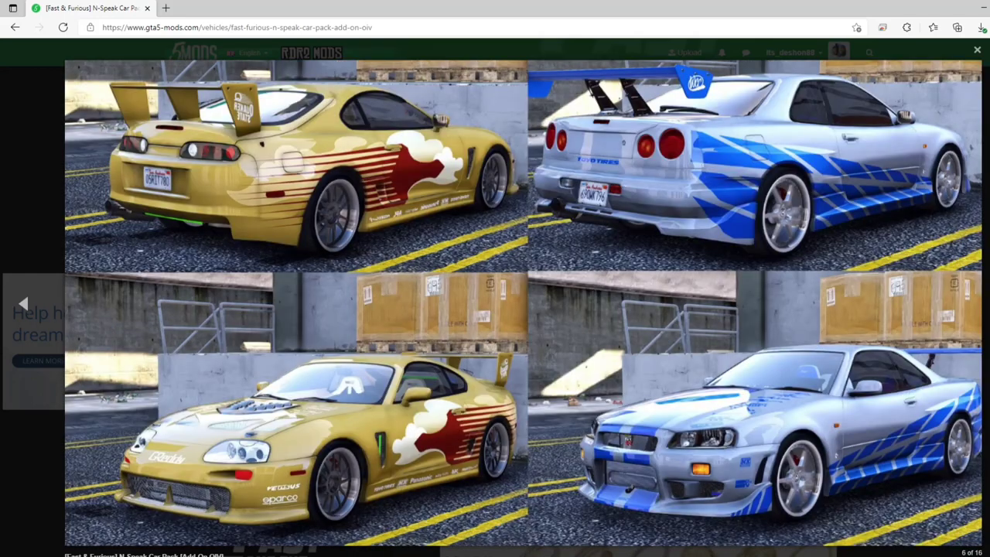
Step: Continue past the 350Z and orange RX-7 images to the Honda Civic video
key("Right")
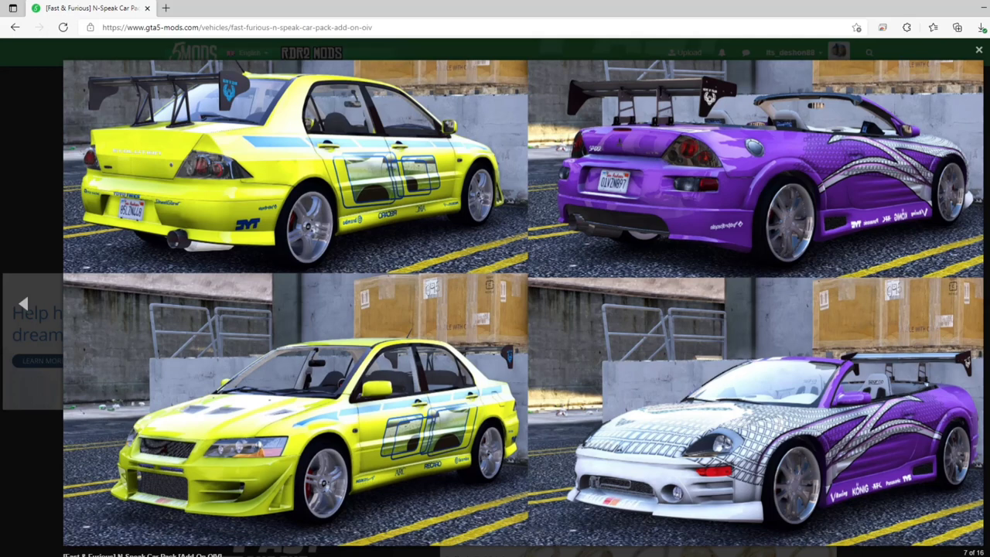
key("Right")
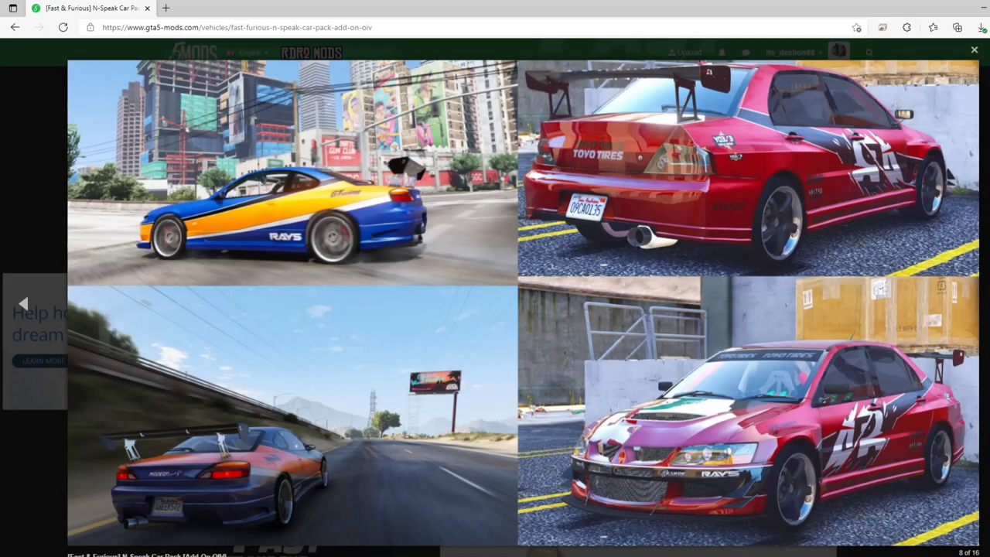
key("Right")
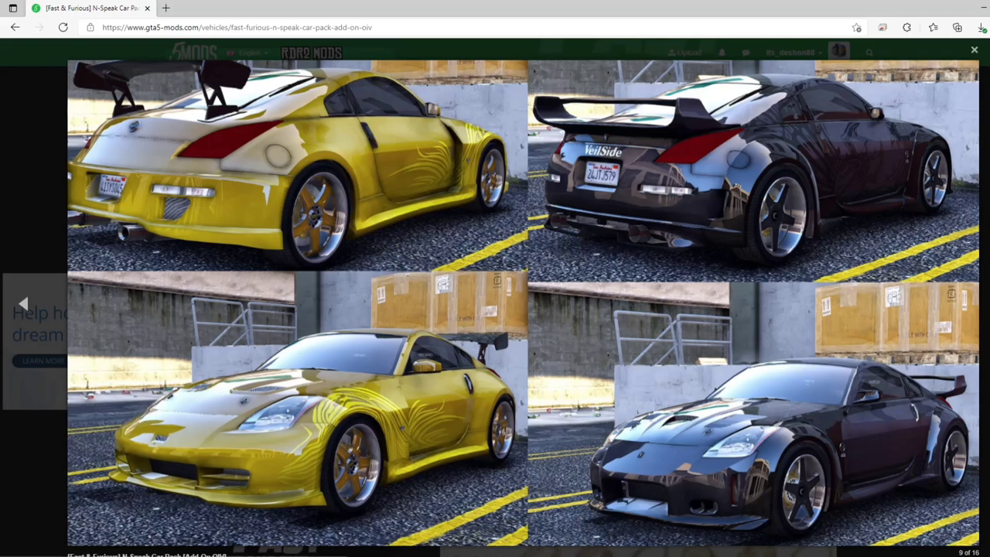
key("Right")
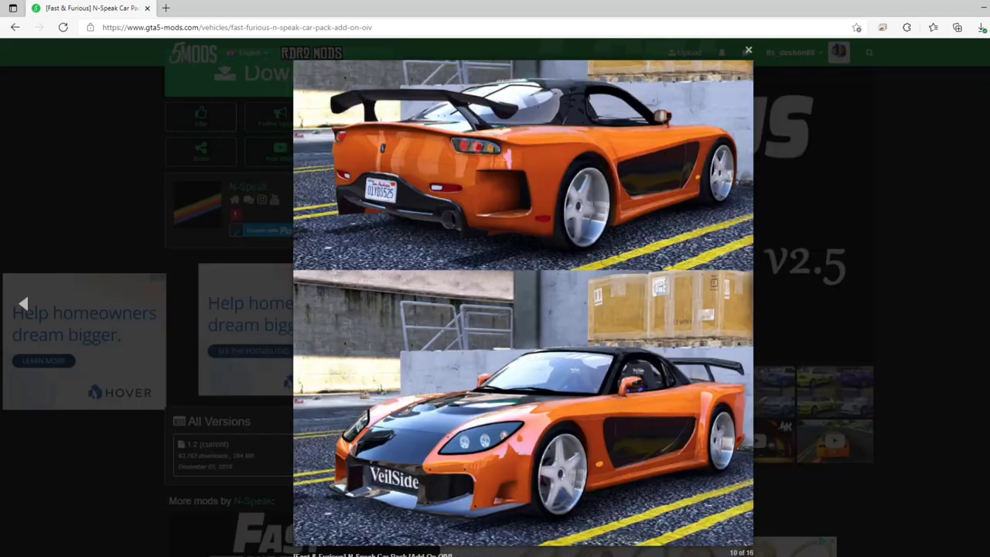
key("Right")
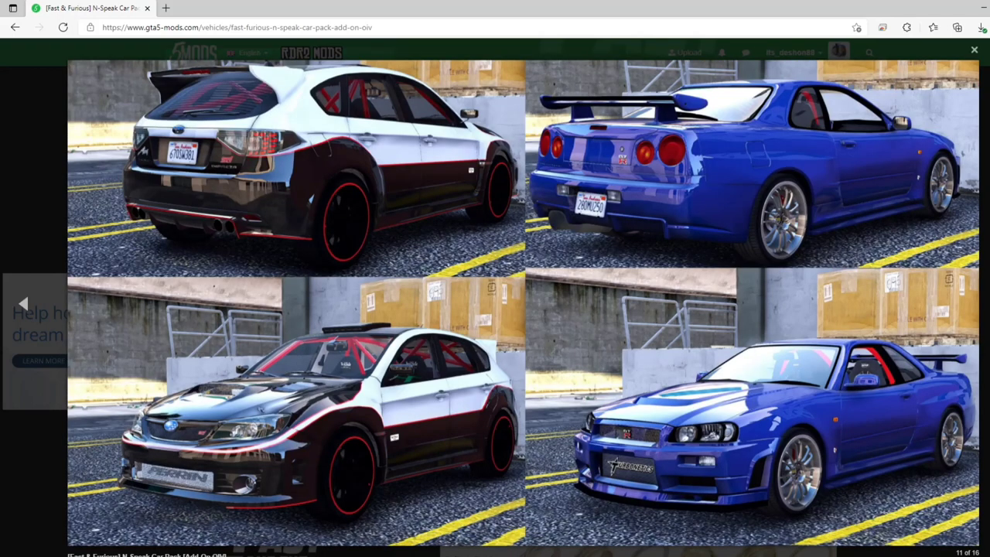
key("Right")
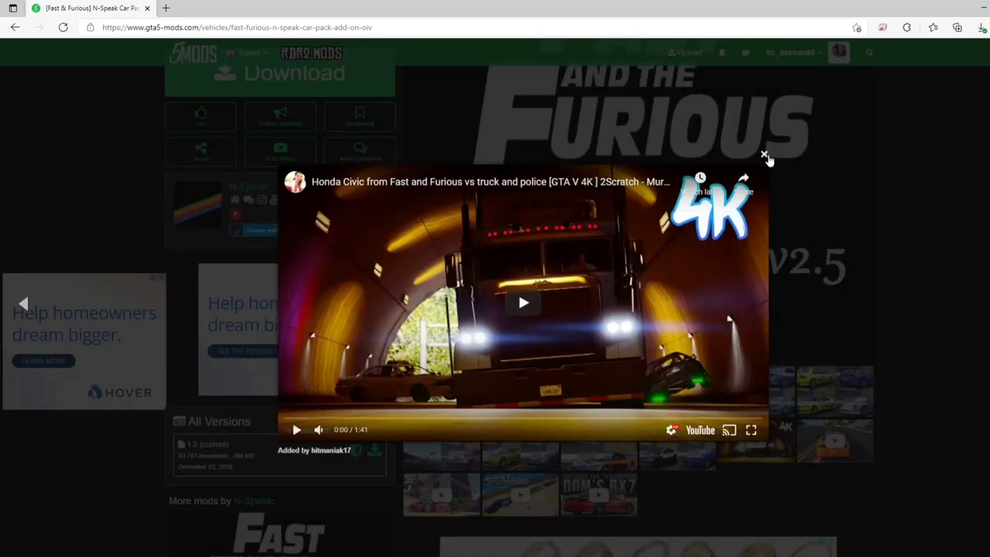
Step: Close the lightbox, start the car pack download, and minimise the browser
left_click(765, 156)
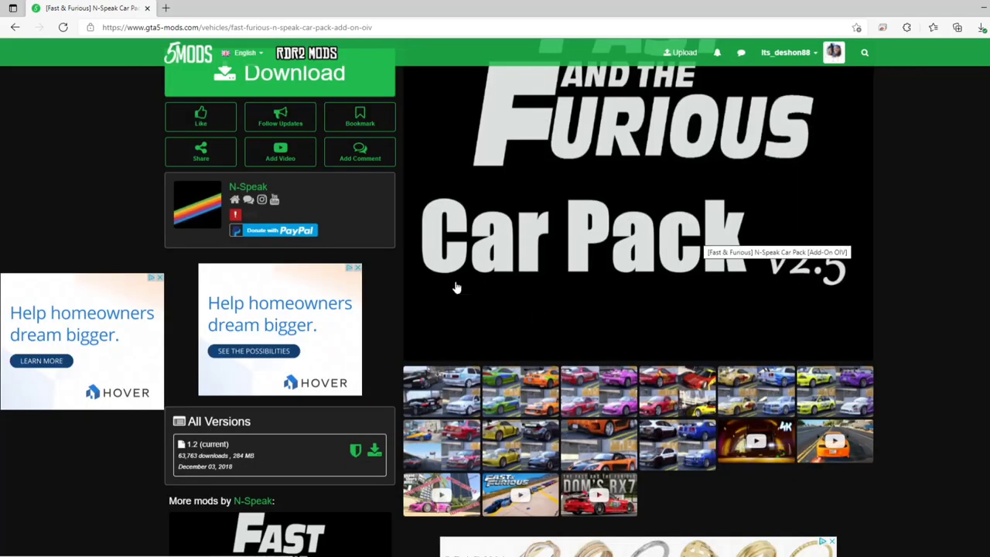
left_click(374, 455)
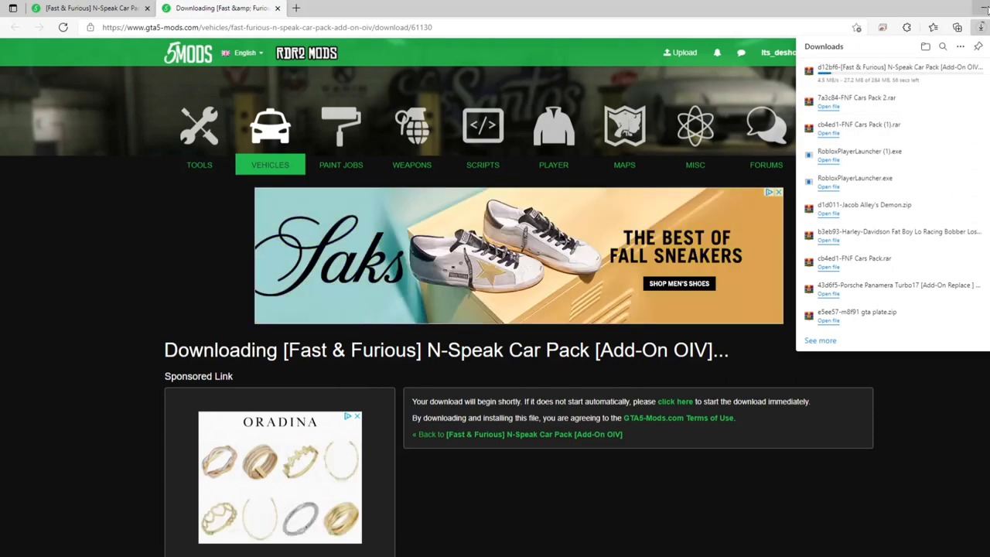
left_click(983, 8)
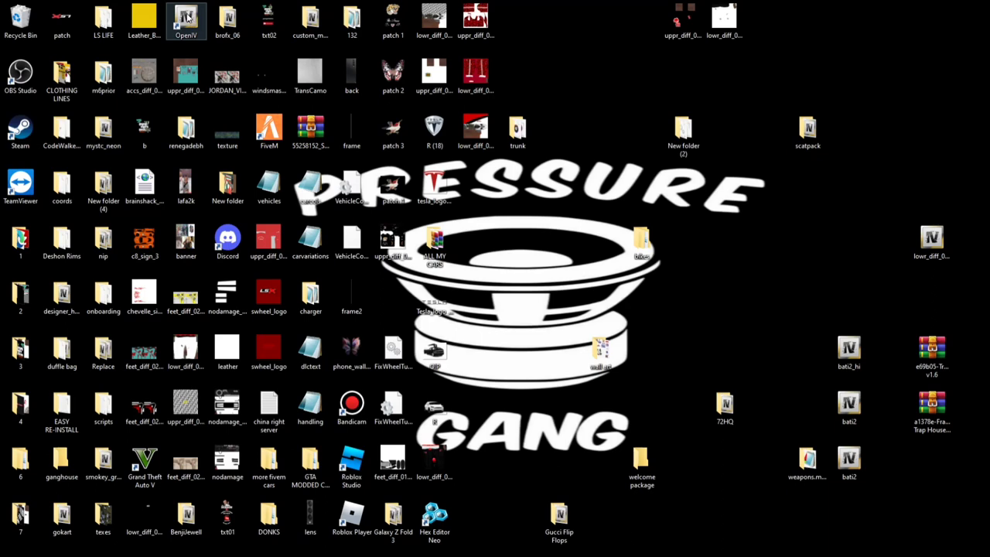
Step: Launch OpenIV on Grand Theft Auto V for Windows and confirm switching on edit mode
left_click(188, 17)
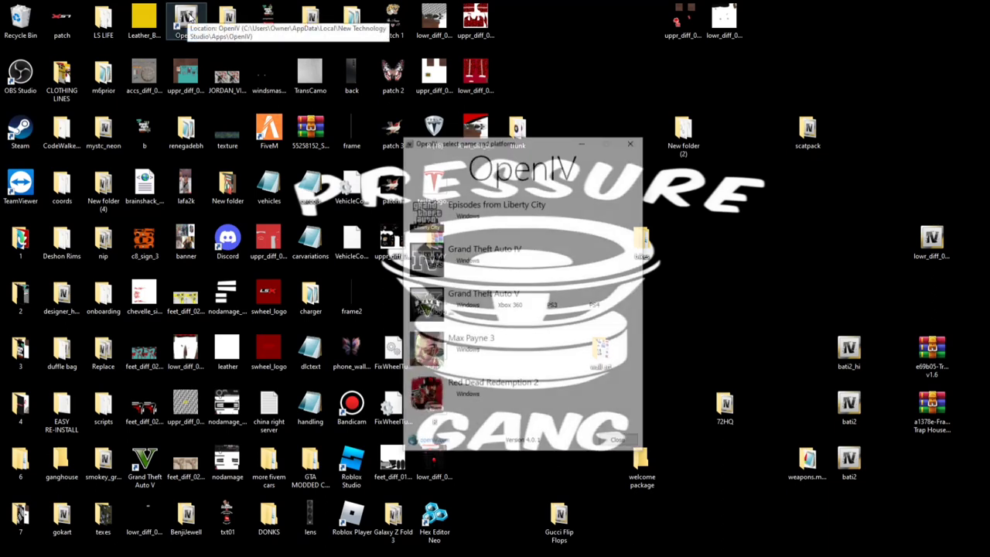
left_click(464, 305)
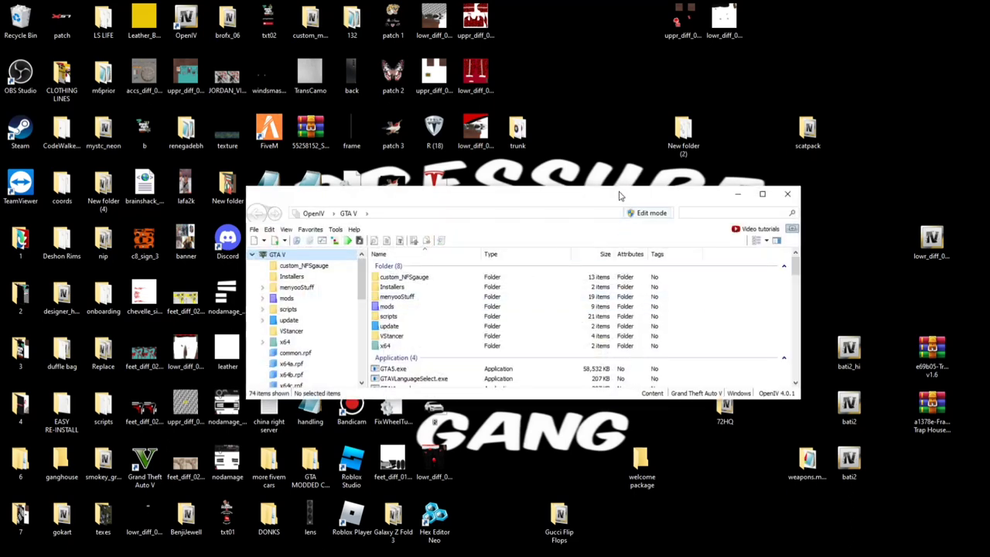
left_click_drag(623, 195, 650, 52)
left_click(681, 66)
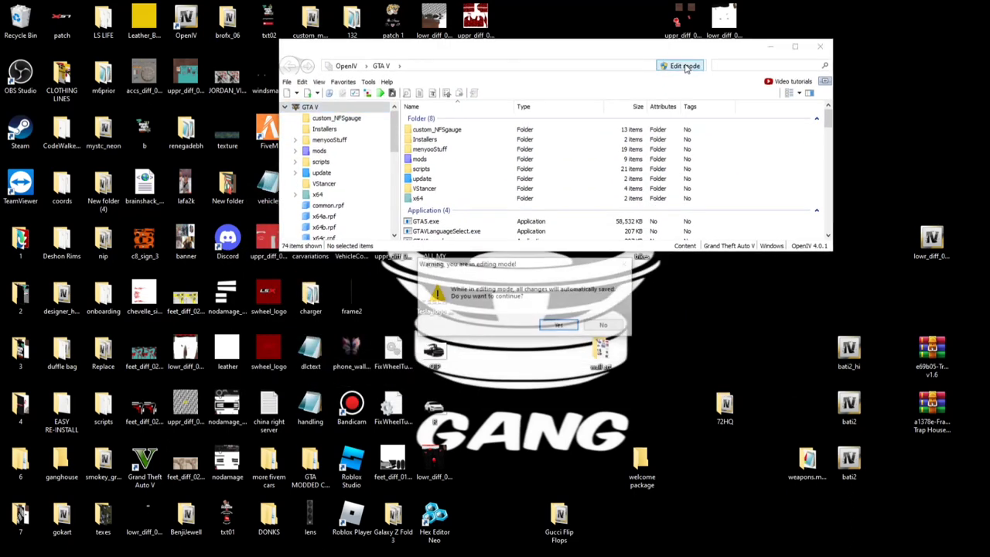
left_click(559, 326)
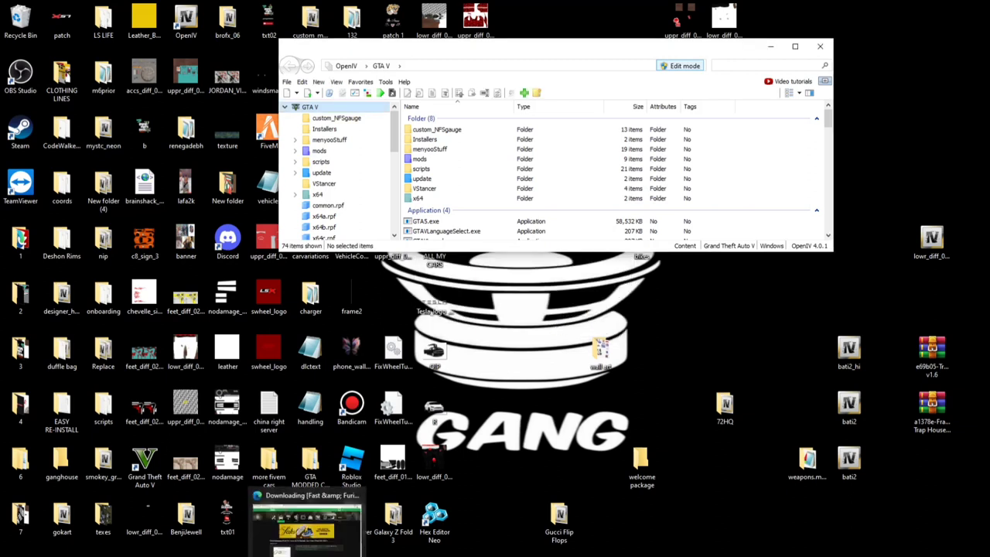
right_click(307, 551)
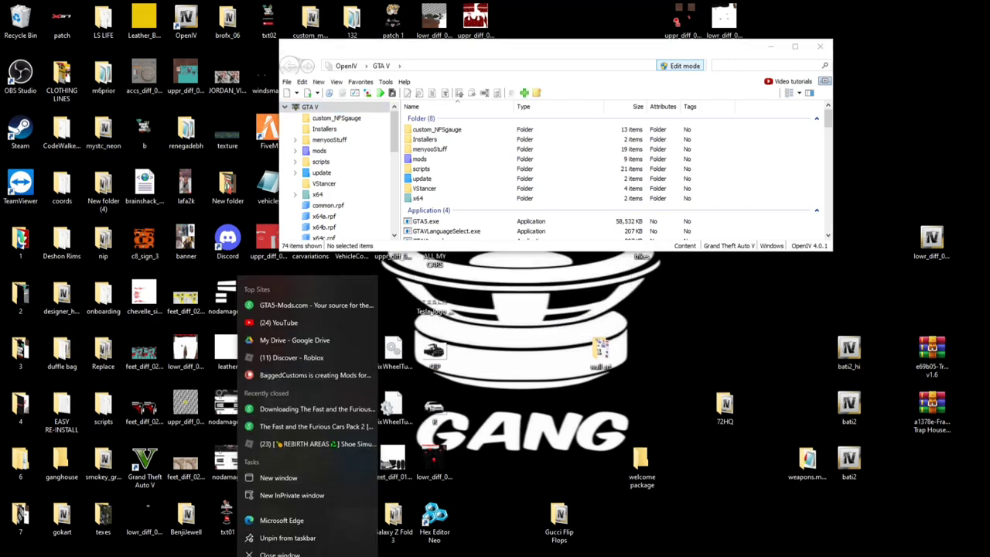
Step: Bring the browser back to check the car pack download, then minimise it again
left_click(307, 551)
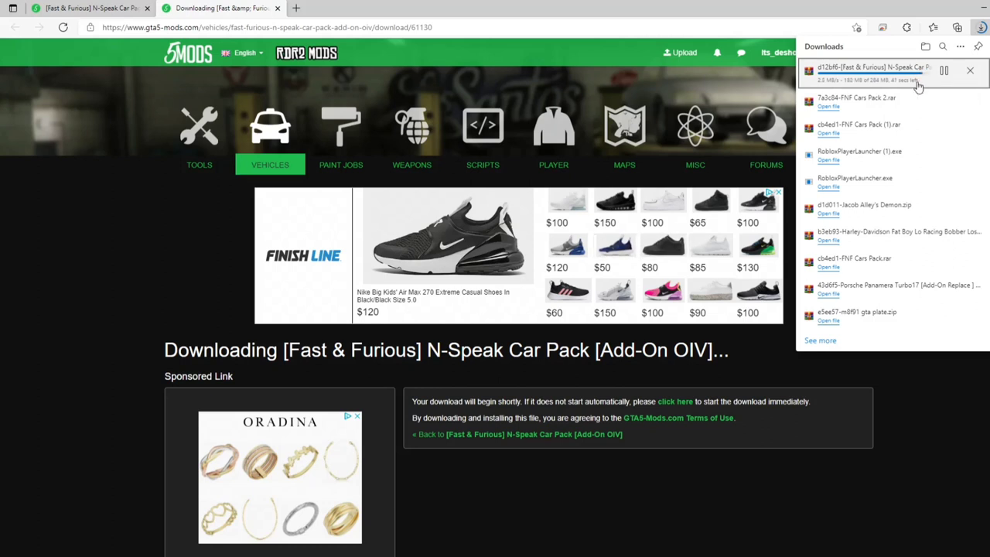
left_click(986, 7)
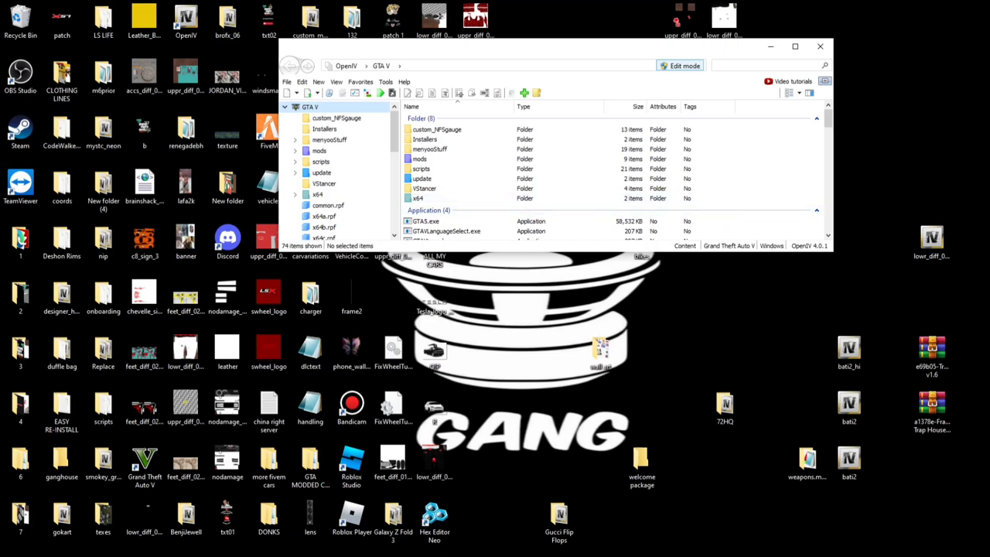
Step: Open the Downloads folder and select the Fast & Furious N-Speak Car Pack archive
right_click(282, 556)
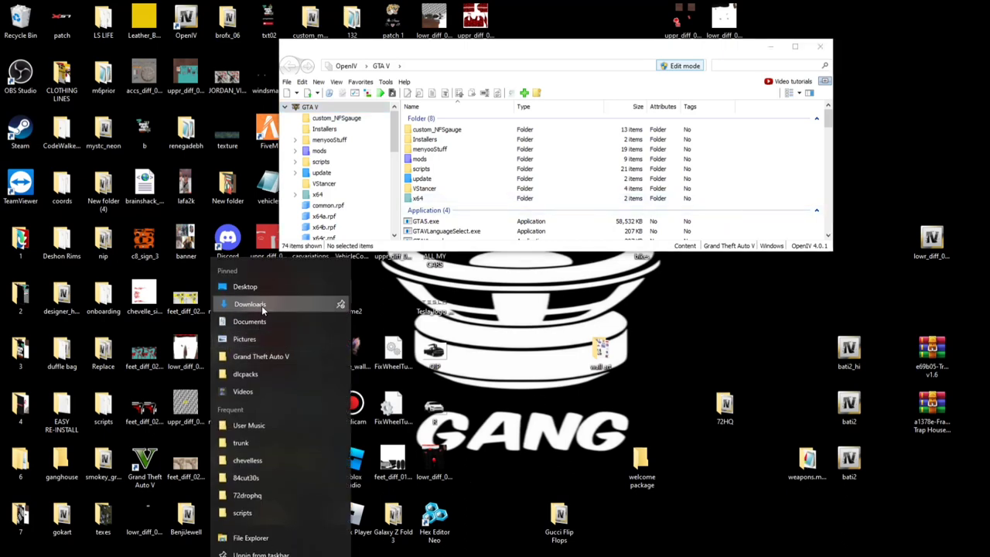
left_click_drag(300, 307, 556, 287)
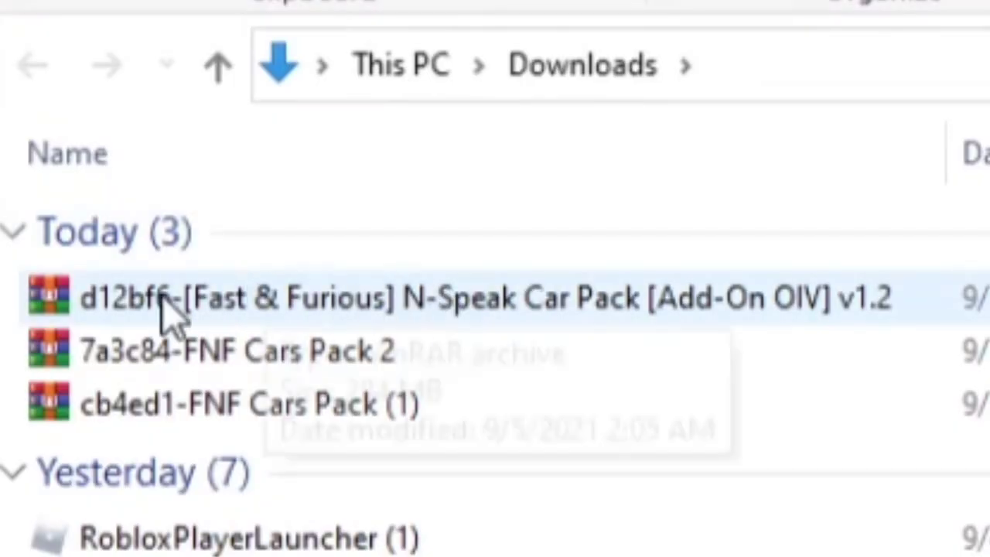
mouse_move(356, 313)
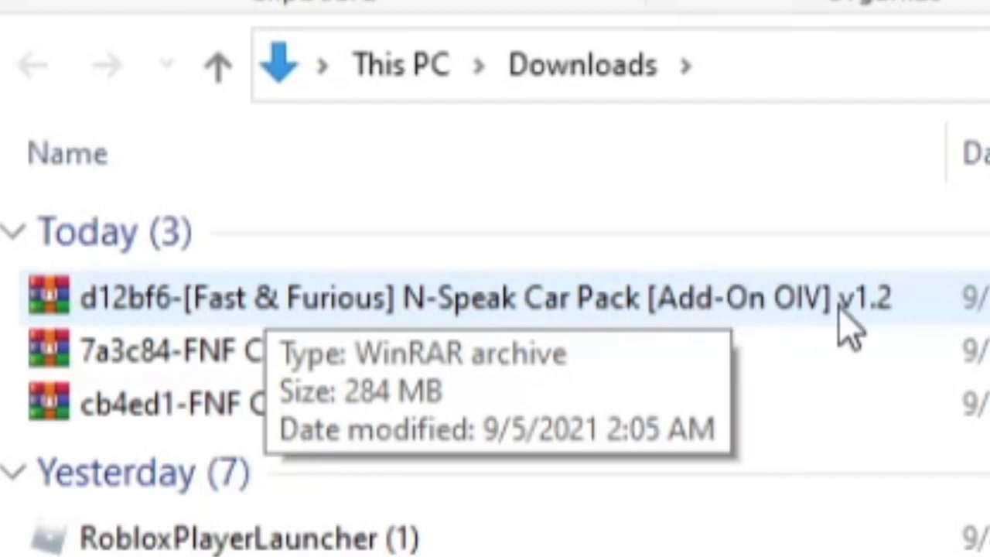
left_click(345, 303)
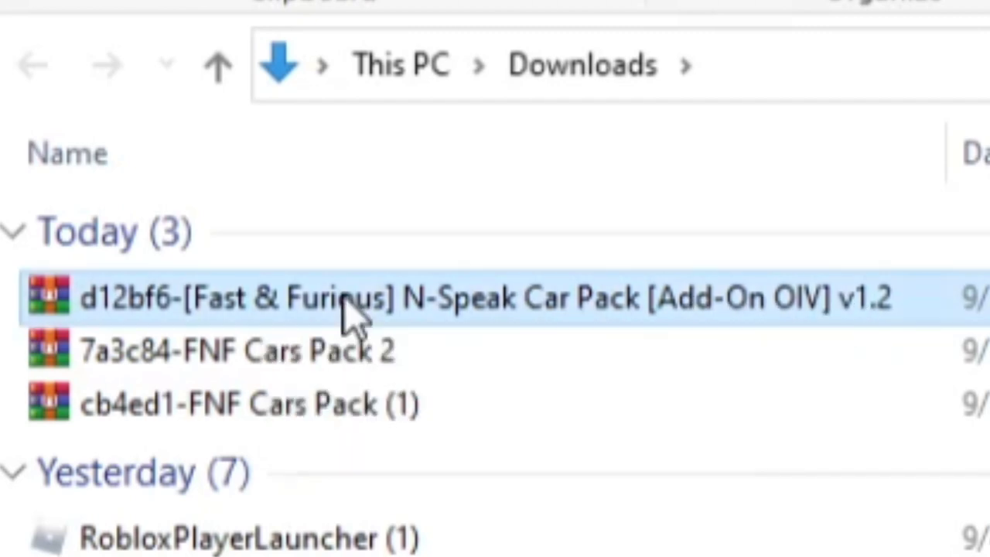
Step: Open the archive in WinRAR, dismiss the trial notice, and enter the N-Speak Car Pack folder
double_click(337, 305)
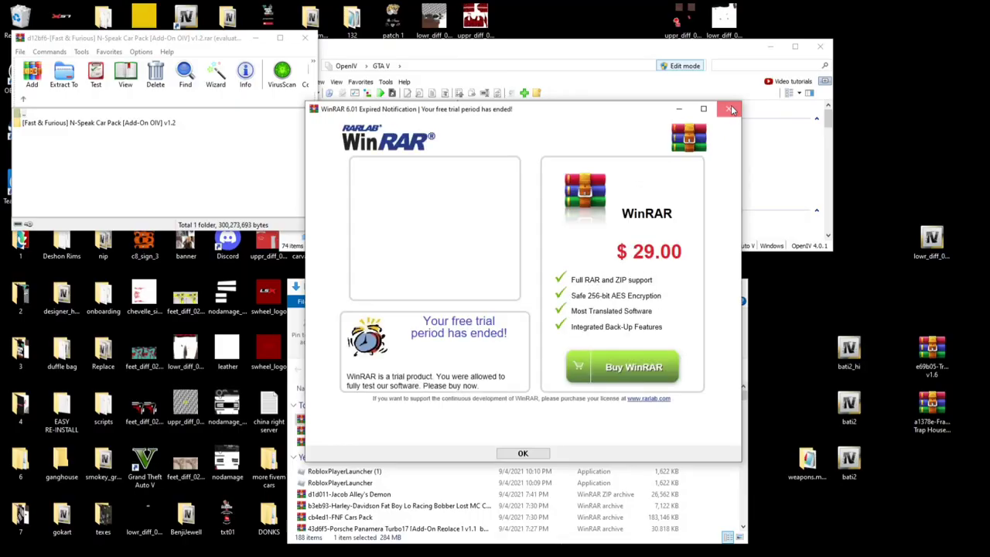
left_click(731, 109)
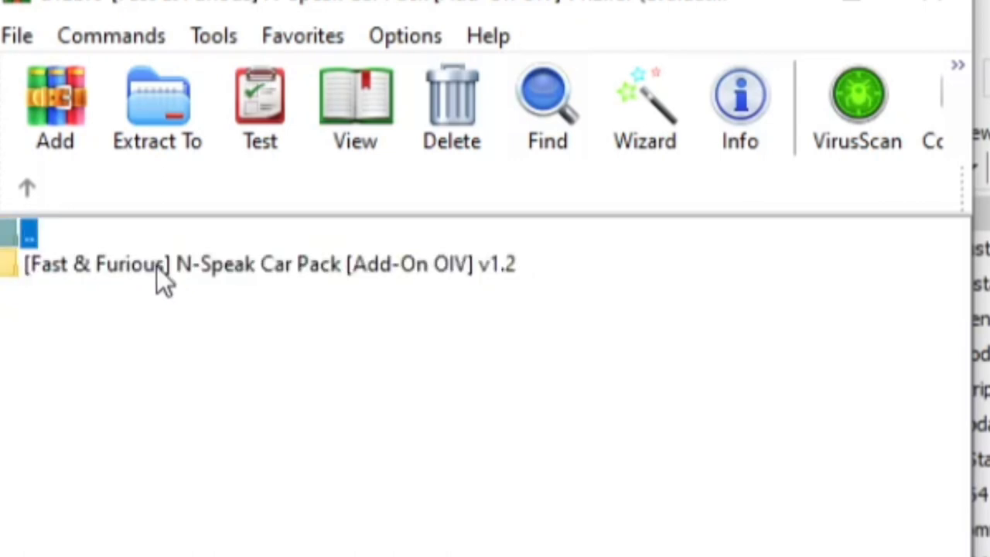
double_click(179, 265)
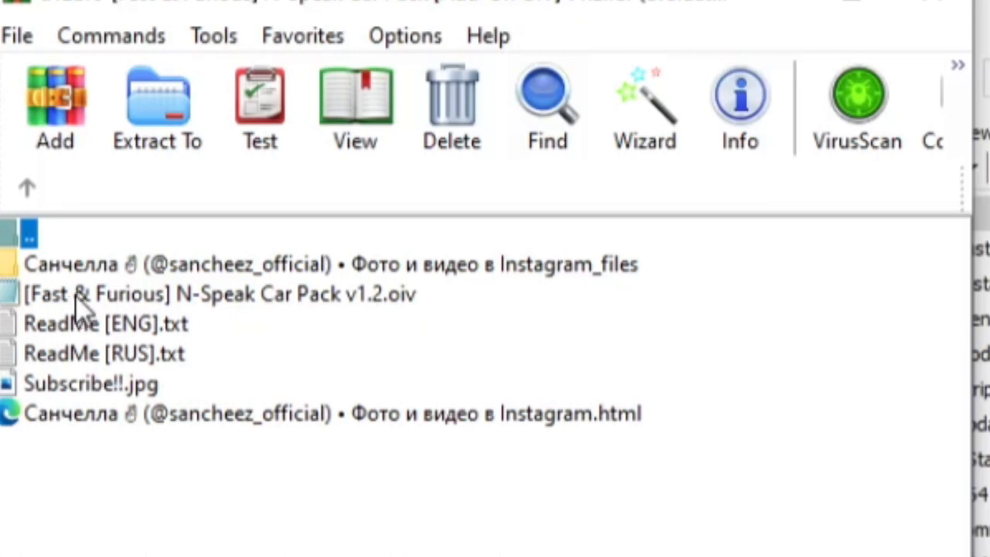
Step: Drag the N-Speak Car Pack v1.2 .oiv into OpenIV and review its vehicle spawn names
mouse_move(77, 302)
left_mouse_down()
mouse_move(300, 316)
mouse_move(601, 171)
mouse_move(611, 148)
mouse_move(592, 152)
left_mouse_up()
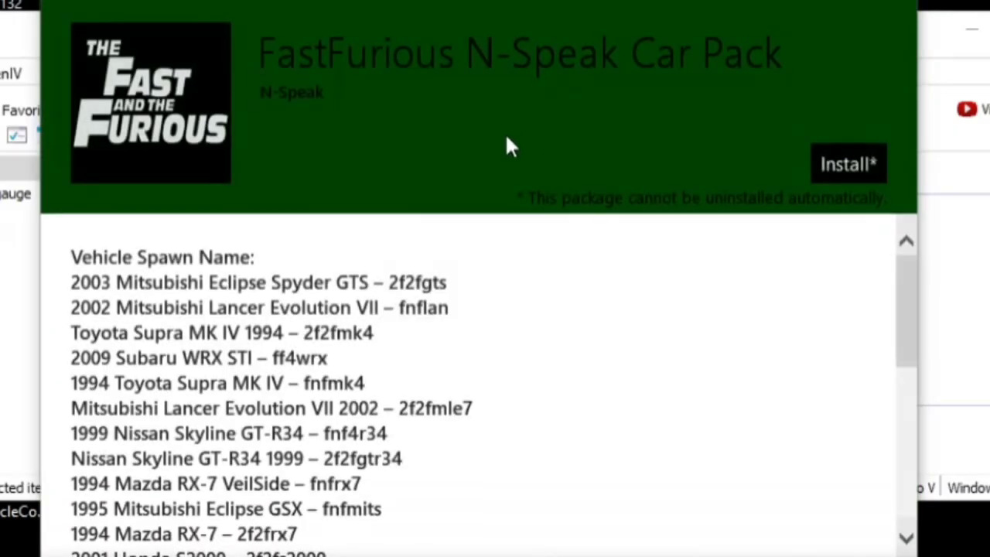
scroll(470, 309, "down", 2)
scroll(469, 310, "up", 2)
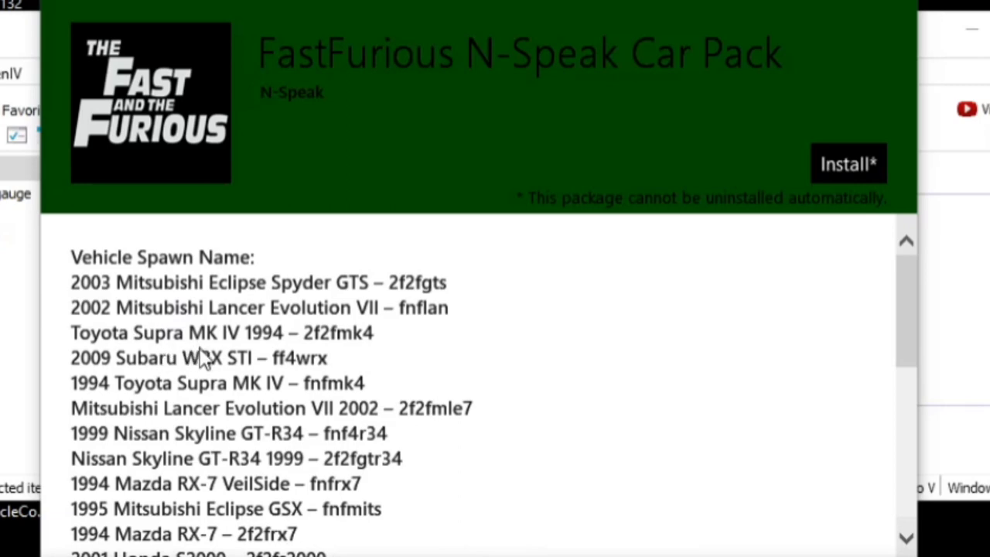
scroll(355, 362, "down", 2)
scroll(356, 362, "down", 2)
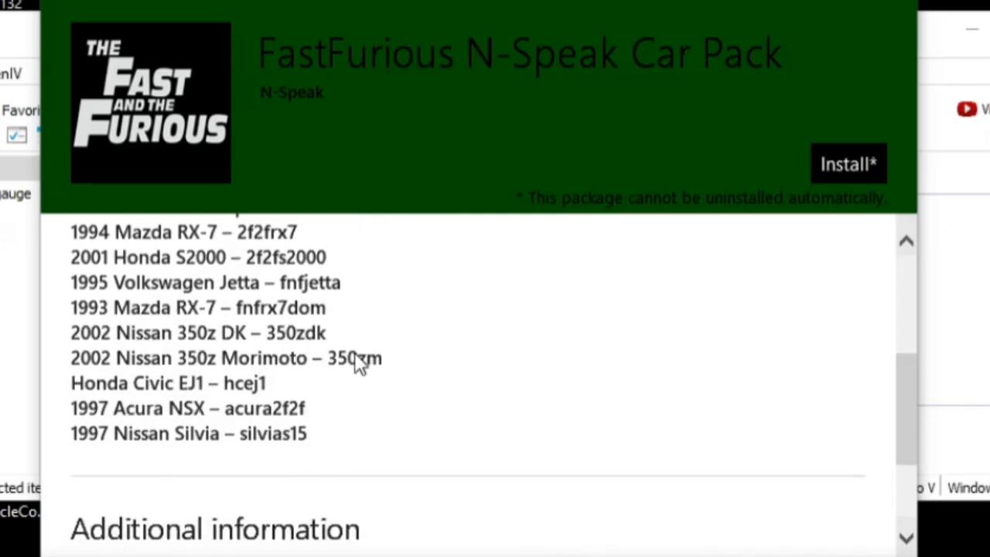
scroll(356, 363, "down", 2)
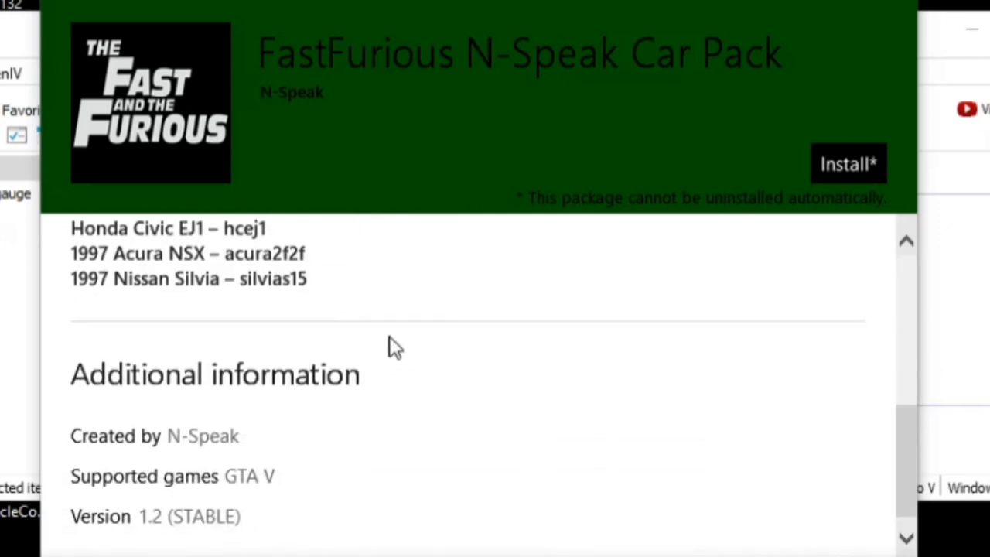
scroll(465, 364, "up", 2)
scroll(503, 371, "up", 3)
scroll(580, 348, "up", 1)
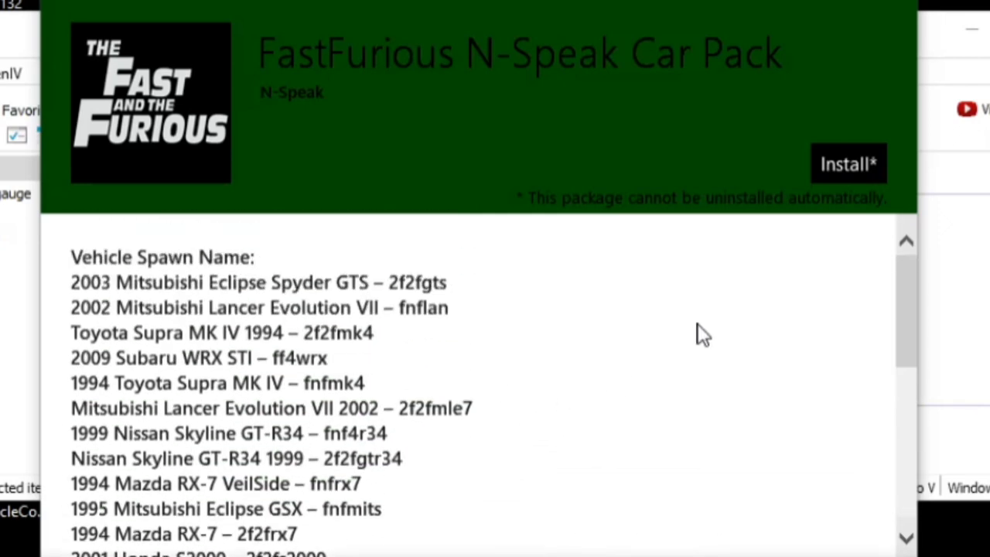
Step: Choose the mods folder as install target, then cancel the installation confirmation
left_click(857, 172)
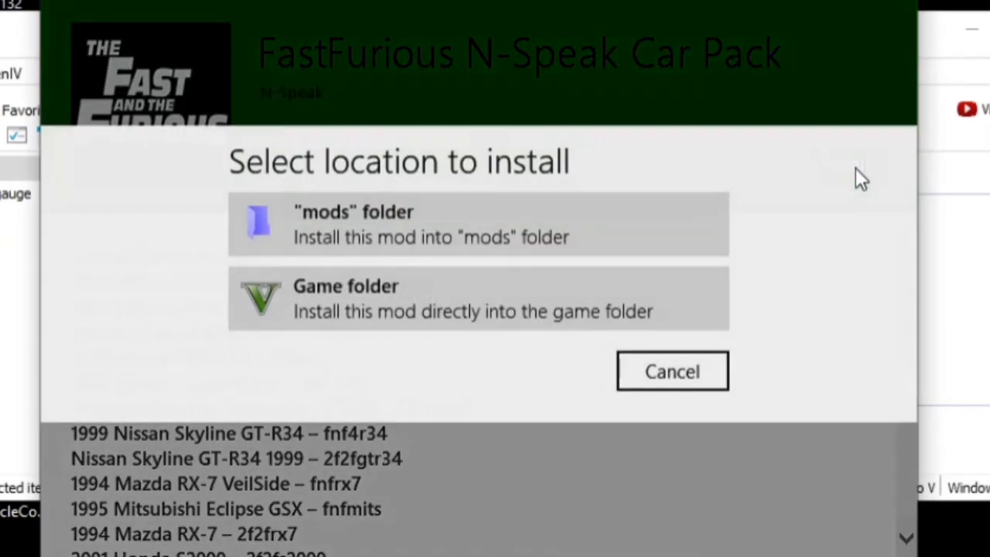
left_click(365, 232)
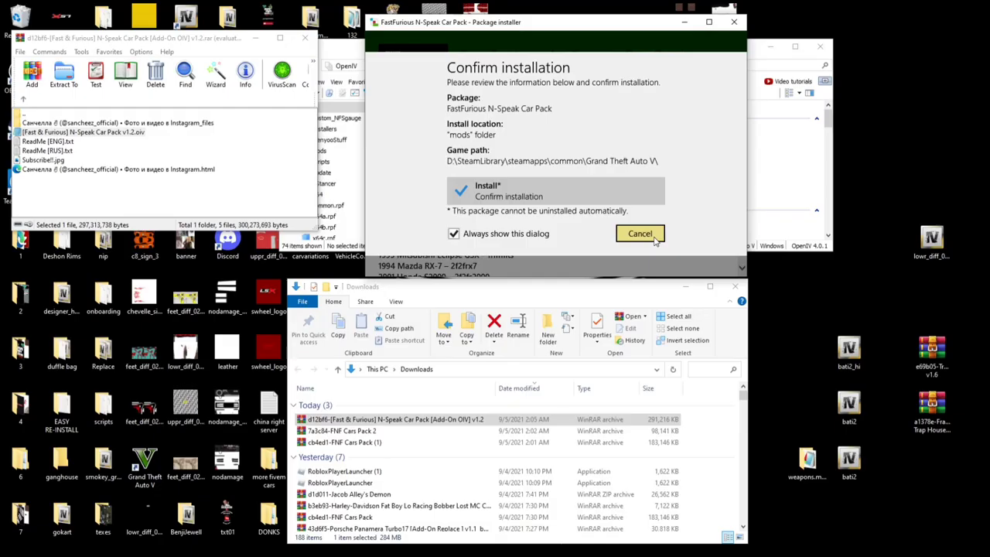
left_click(653, 236)
scroll(652, 232, "down", 2)
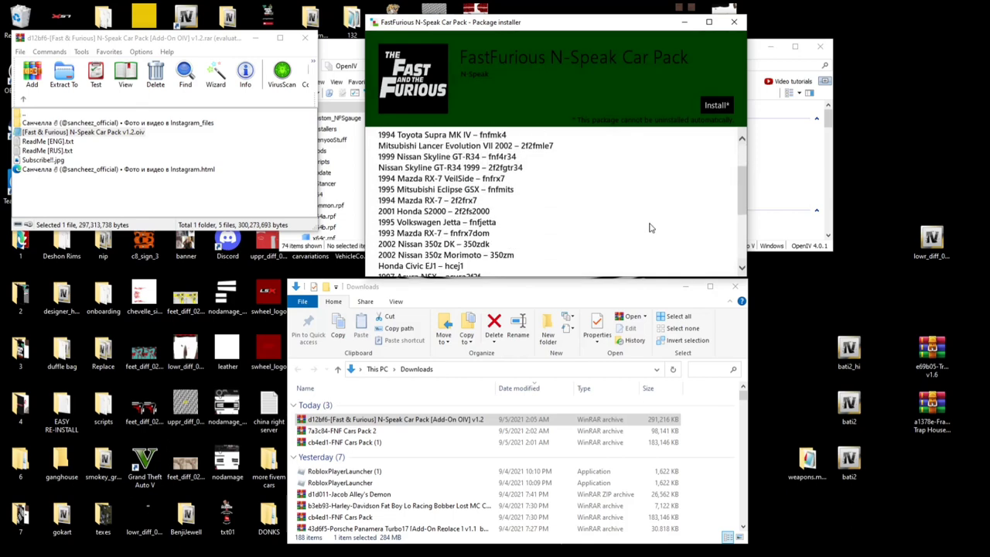
scroll(650, 224, "down", 5)
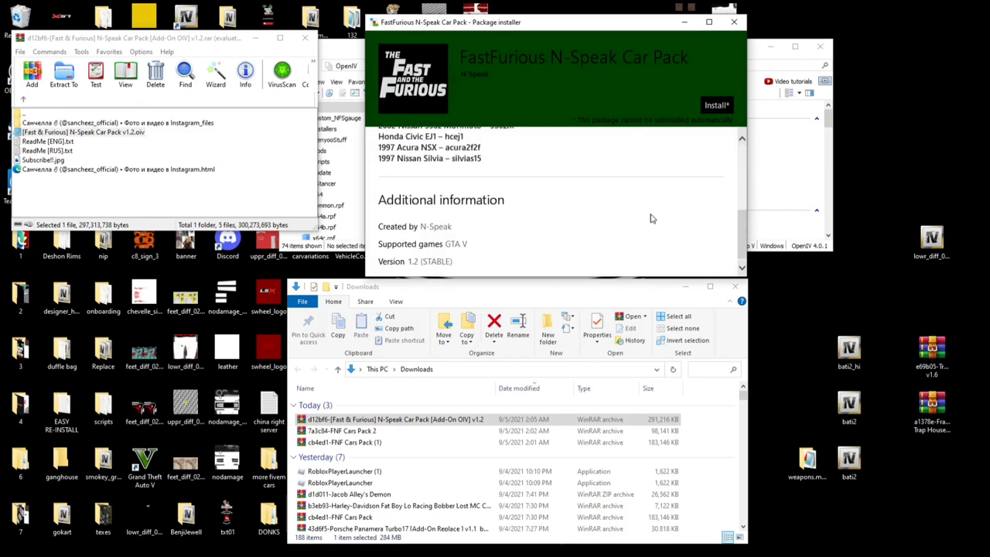
Step: Close the Package Installer, the WinRAR archive window and OpenIV
left_click(737, 25)
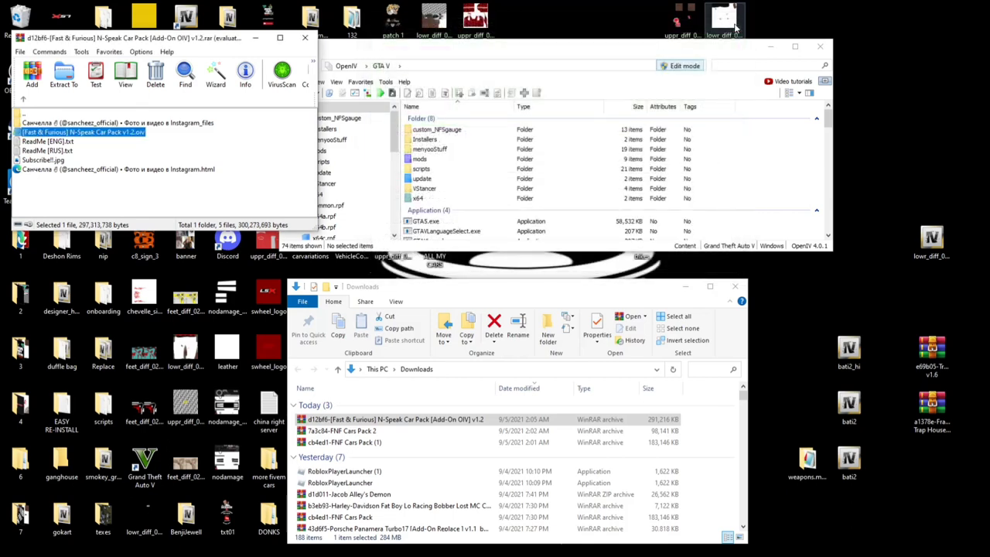
left_click(306, 38)
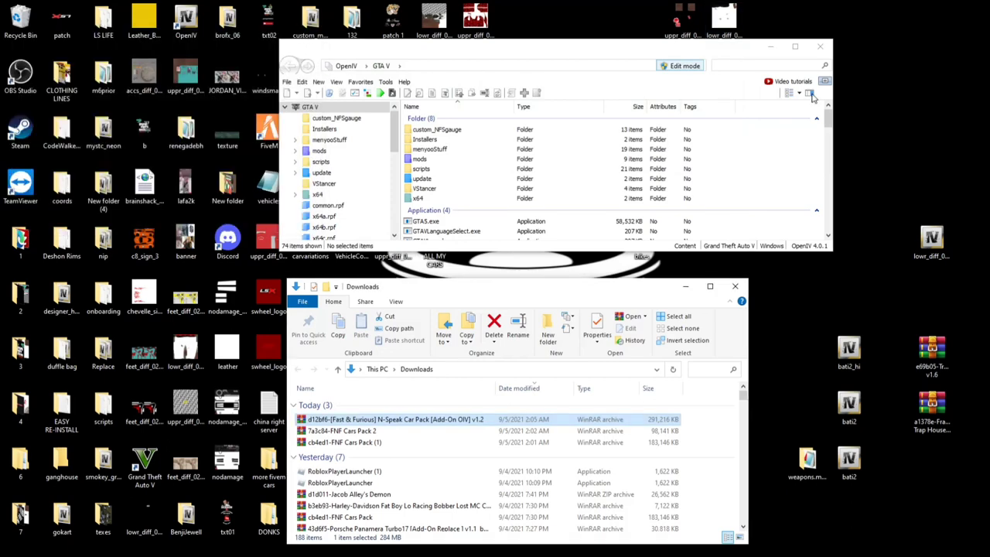
left_click(820, 49)
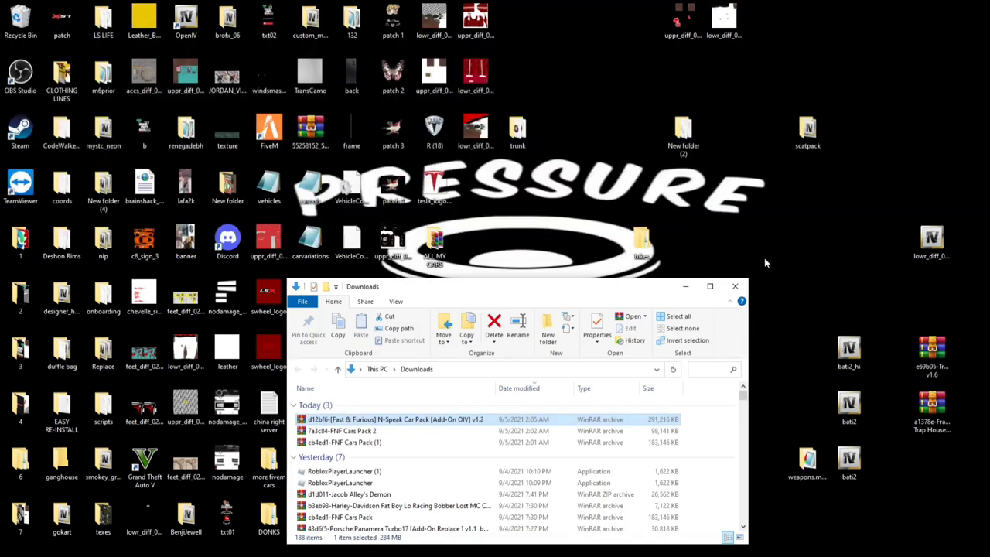